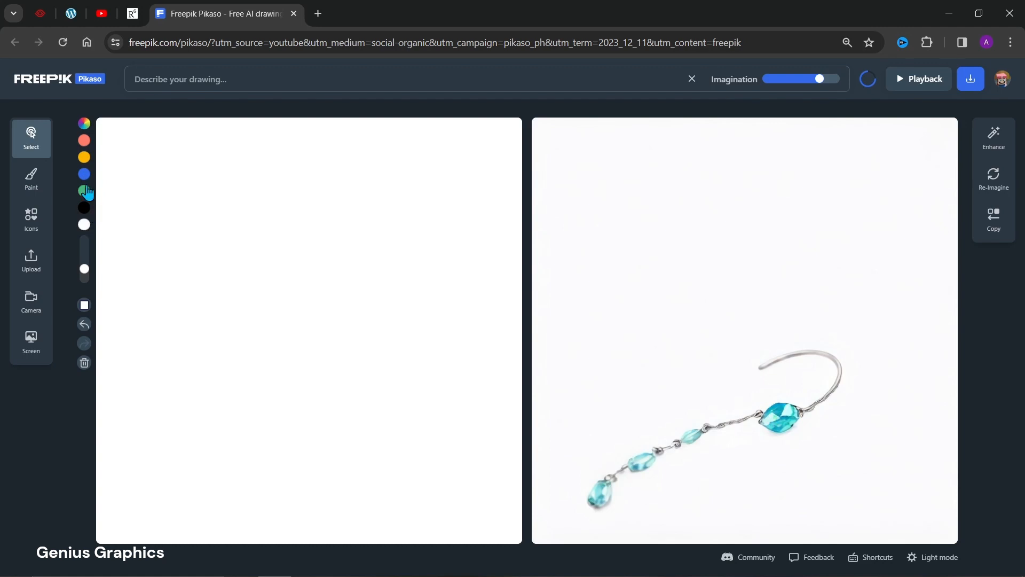
# Reduce the paint brush size slightly to 28.
pyautogui.click(84, 125)
pyautogui.click(84, 127)
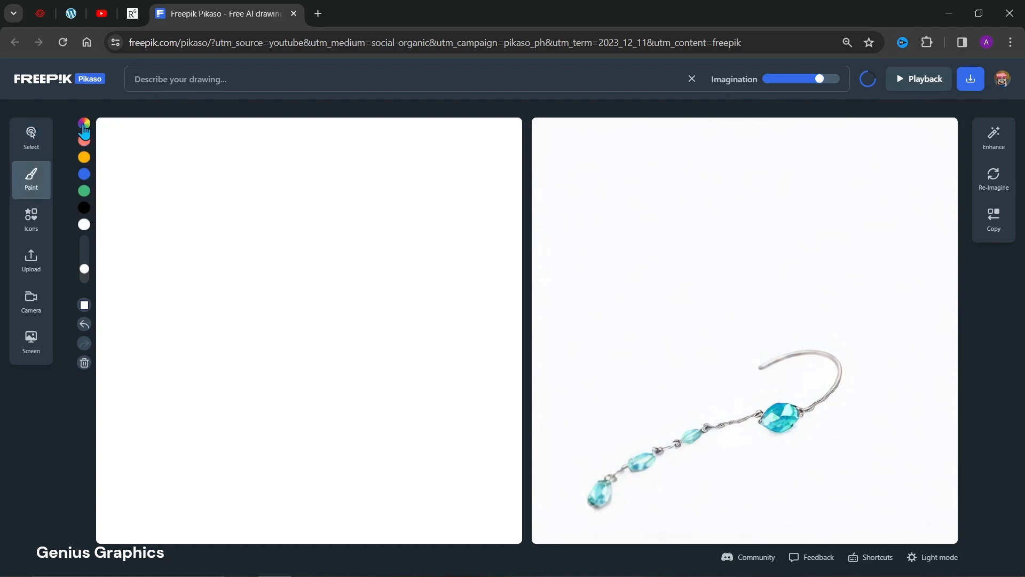
pyautogui.moveTo(84, 272)
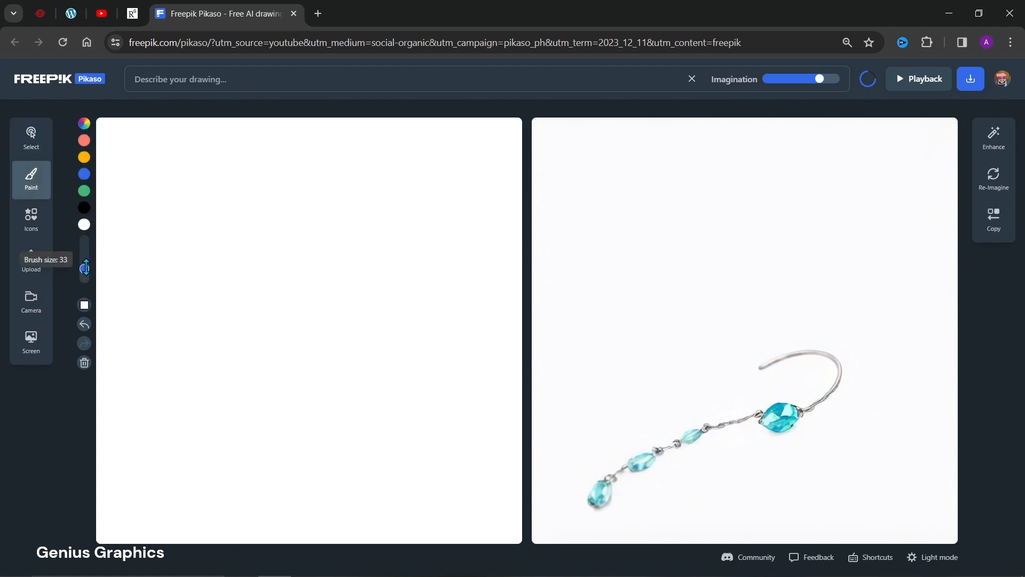
pyautogui.moveTo(85, 268)
pyautogui.mouseDown()
pyautogui.moveTo(84, 256)
pyautogui.moveTo(85, 271)
pyautogui.mouseUp()
# Add a green triangle from the basic forms and place it in the upper middle of the canvas.
pyautogui.click(33, 225)
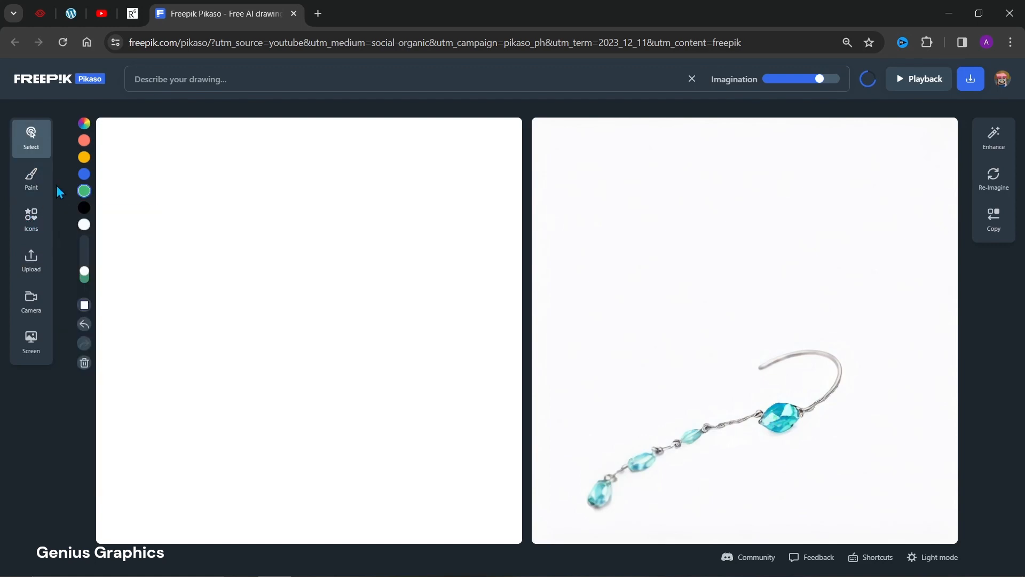
pyautogui.click(37, 220)
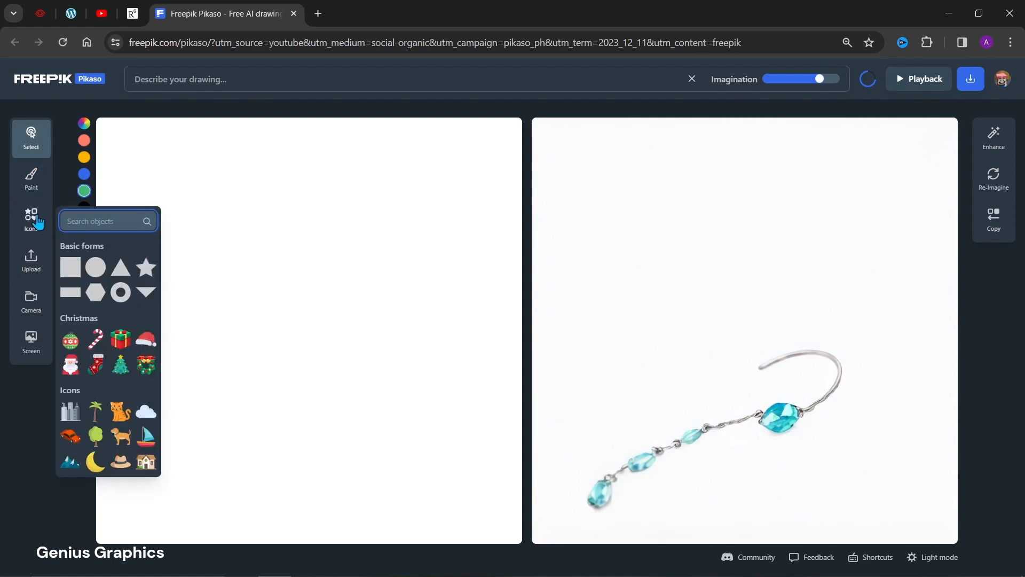
pyautogui.click(60, 194)
pyautogui.click(39, 180)
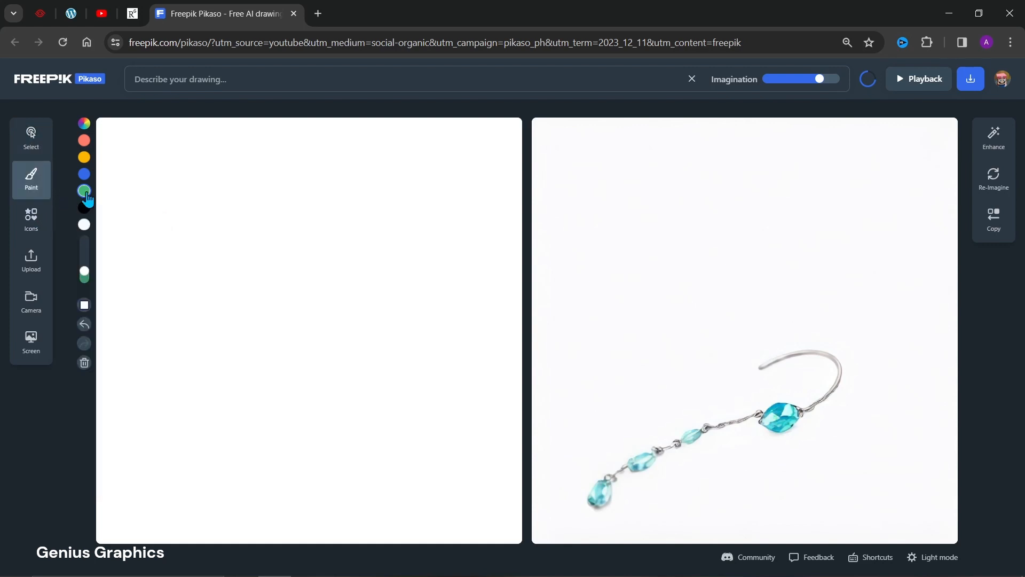
pyautogui.click(35, 221)
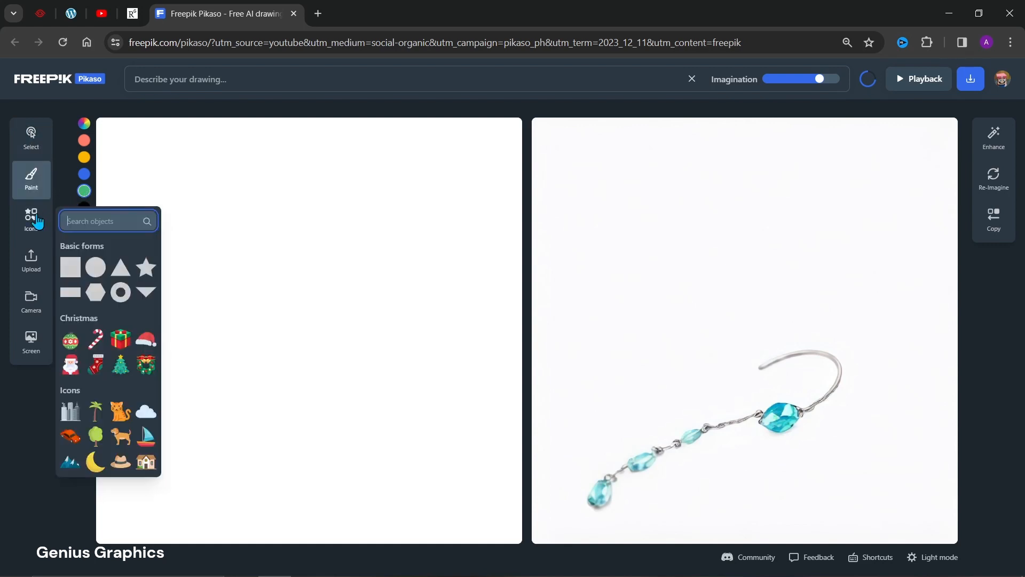
pyautogui.click(126, 271)
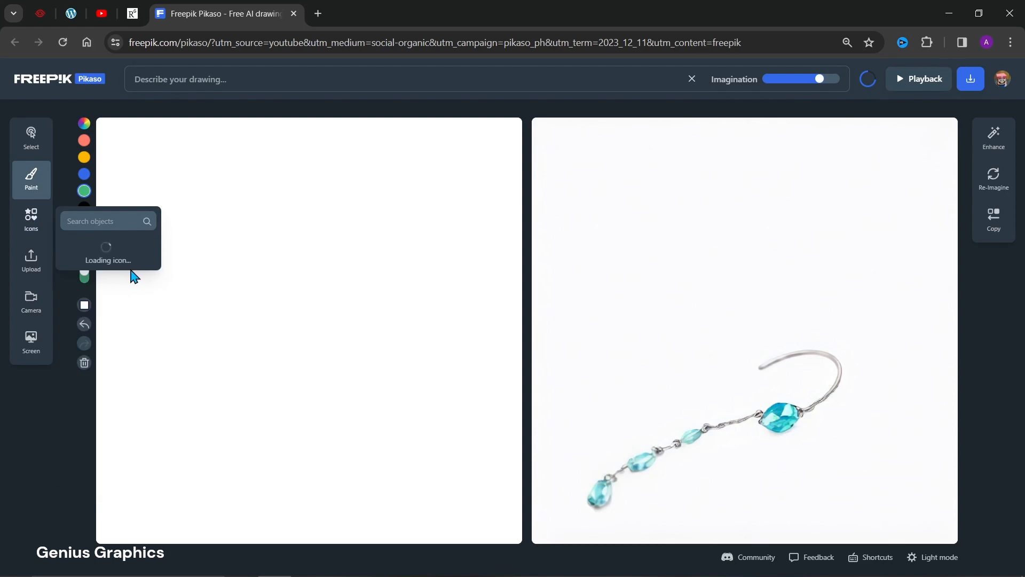
pyautogui.moveTo(309, 352); pyautogui.dragTo(296, 270)
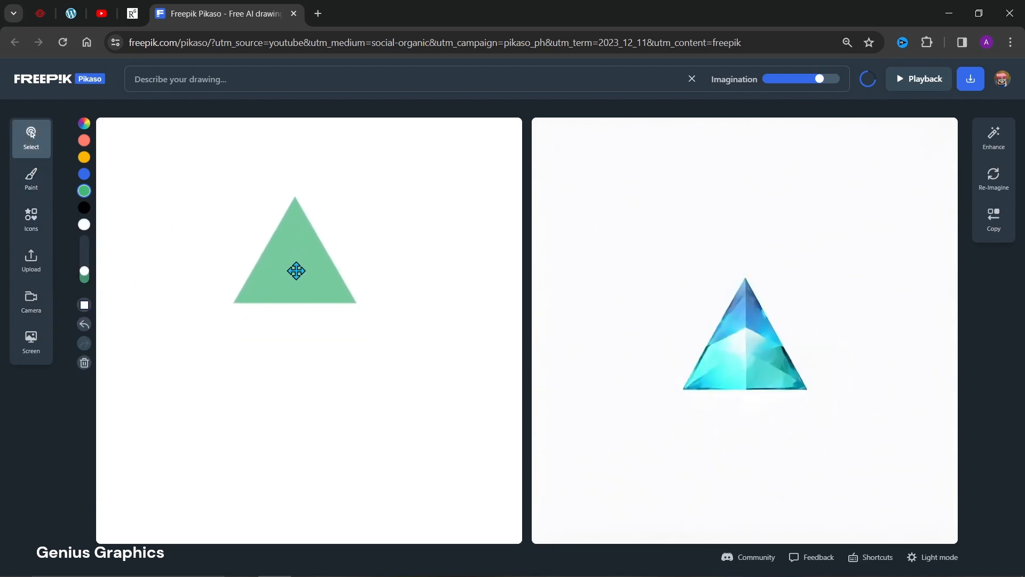
pyautogui.click(297, 271)
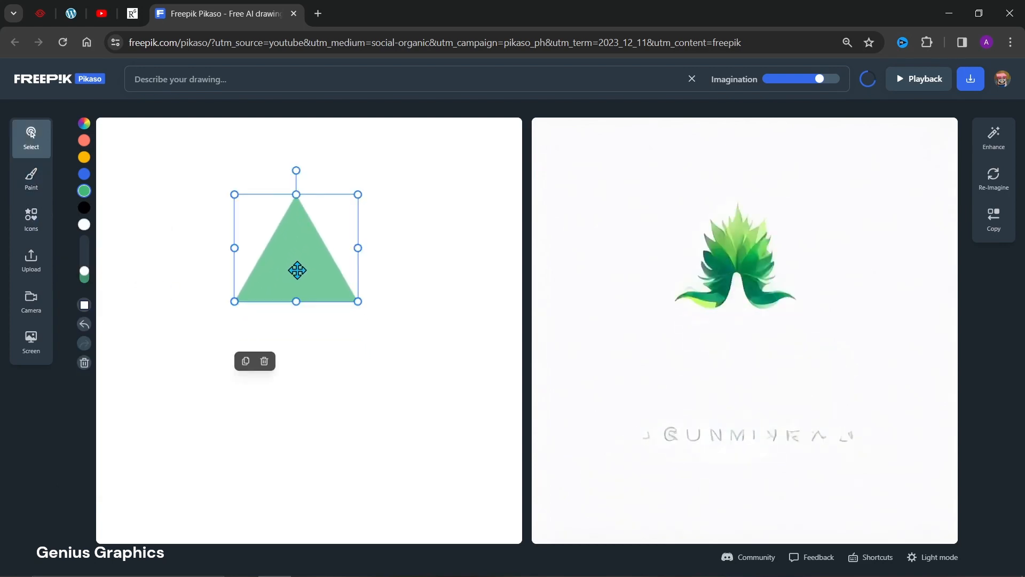
# Duplicate the triangle twice, sending the first copy to the back, and stack the copies below the original.
pyautogui.click(246, 363)
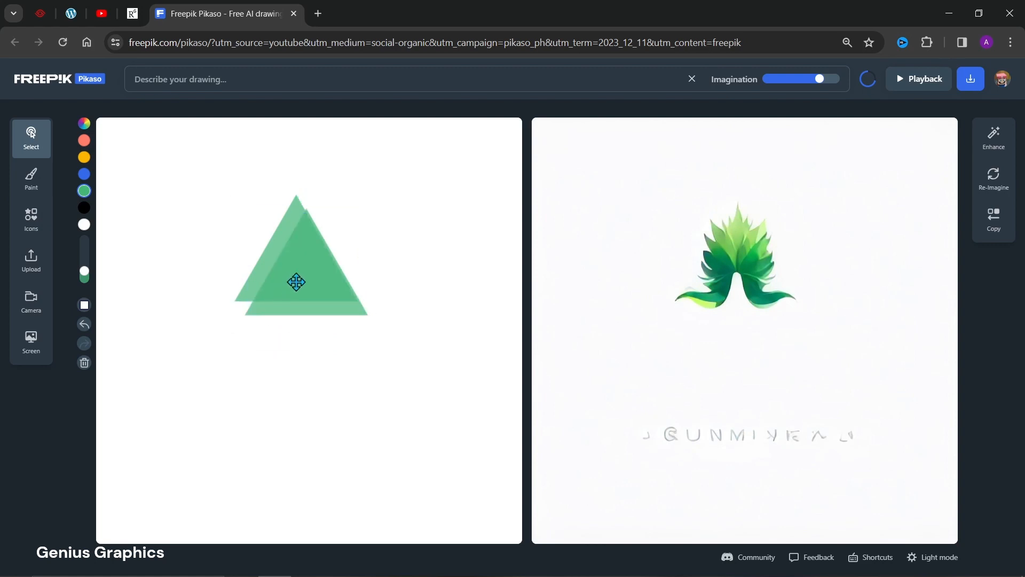
pyautogui.moveTo(295, 284); pyautogui.dragTo(286, 307)
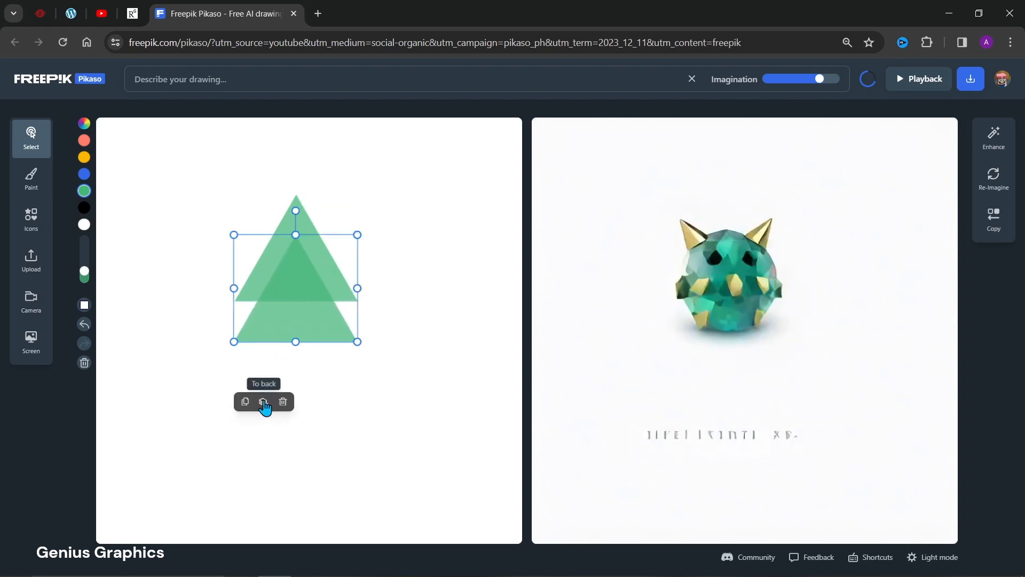
pyautogui.click(264, 402)
pyautogui.moveTo(298, 304); pyautogui.dragTo(295, 400)
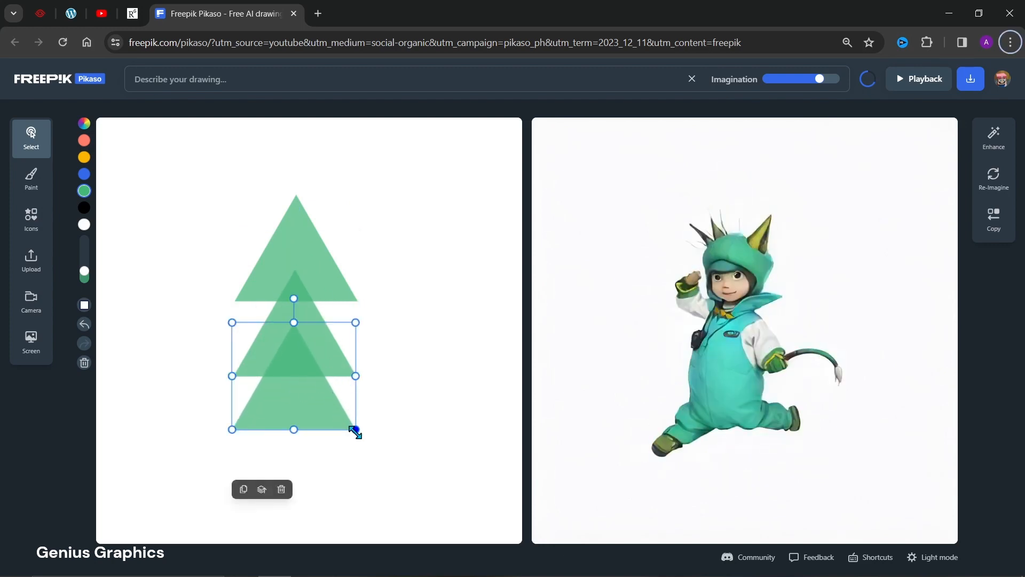
# Widen the middle and lower triangles and shift them up so the three tiers overlap in a centred tree shape.
pyautogui.moveTo(357, 376); pyautogui.dragTo(306, 380)
pyautogui.click(320, 331)
pyautogui.moveTo(355, 323); pyautogui.dragTo(392, 332)
pyautogui.moveTo(300, 334); pyautogui.dragTo(300, 323)
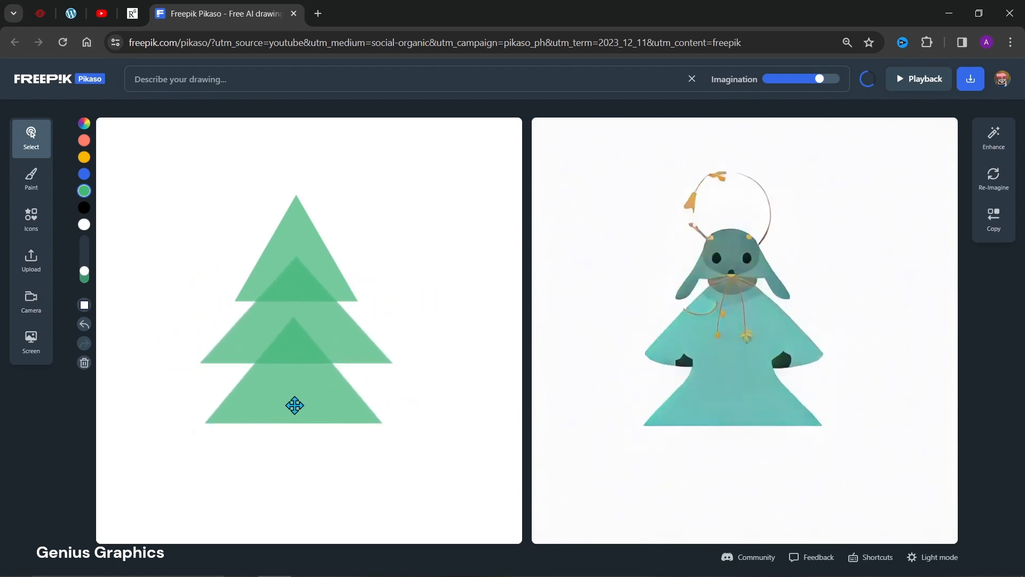
pyautogui.moveTo(293, 405); pyautogui.dragTo(296, 397)
pyautogui.moveTo(385, 359); pyautogui.dragTo(410, 360)
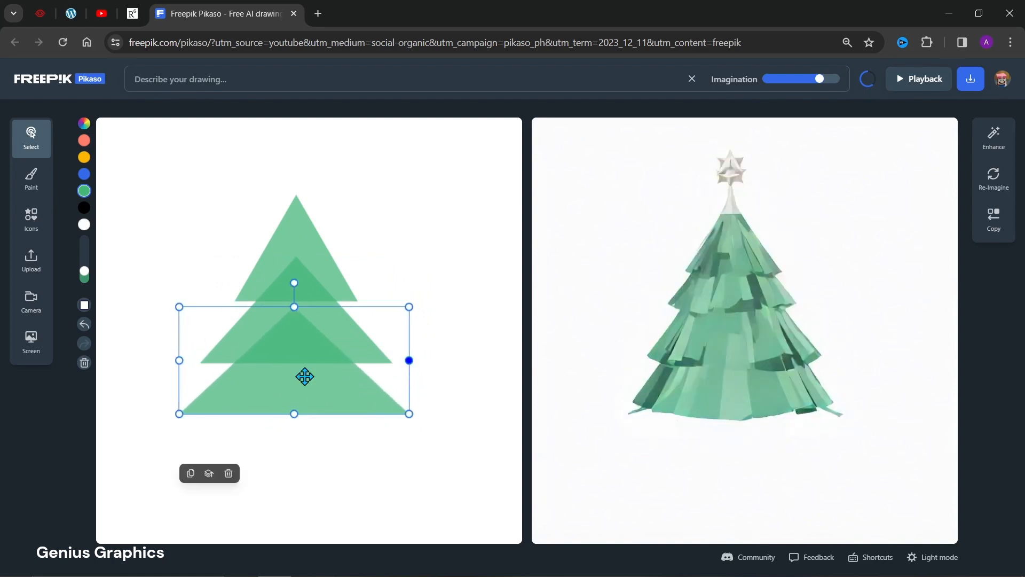
pyautogui.click(299, 378)
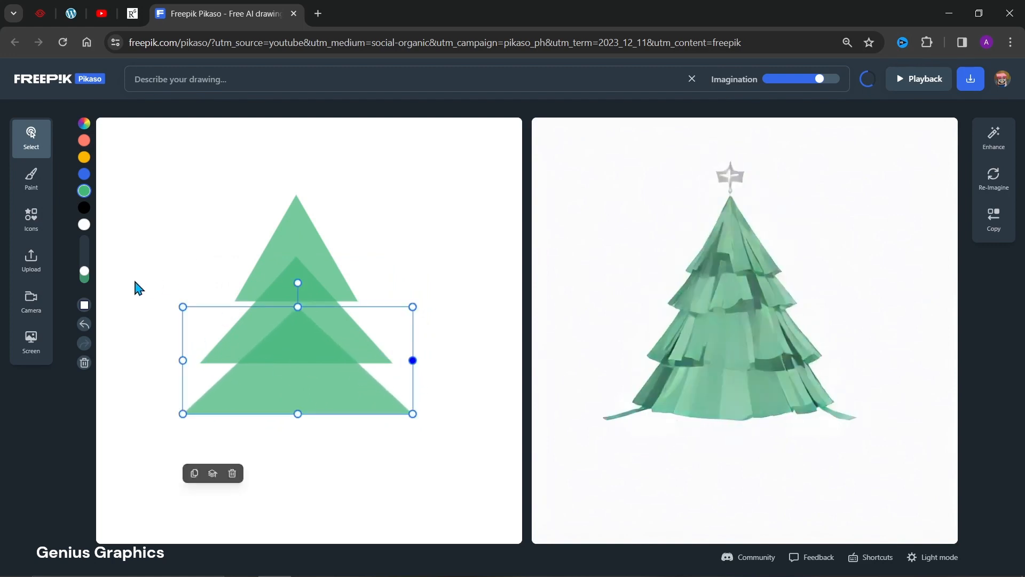
# Choose dark brown 290C0C with a smaller brush and paint a rooted trunk under the lowest triangle.
pyautogui.click(84, 124)
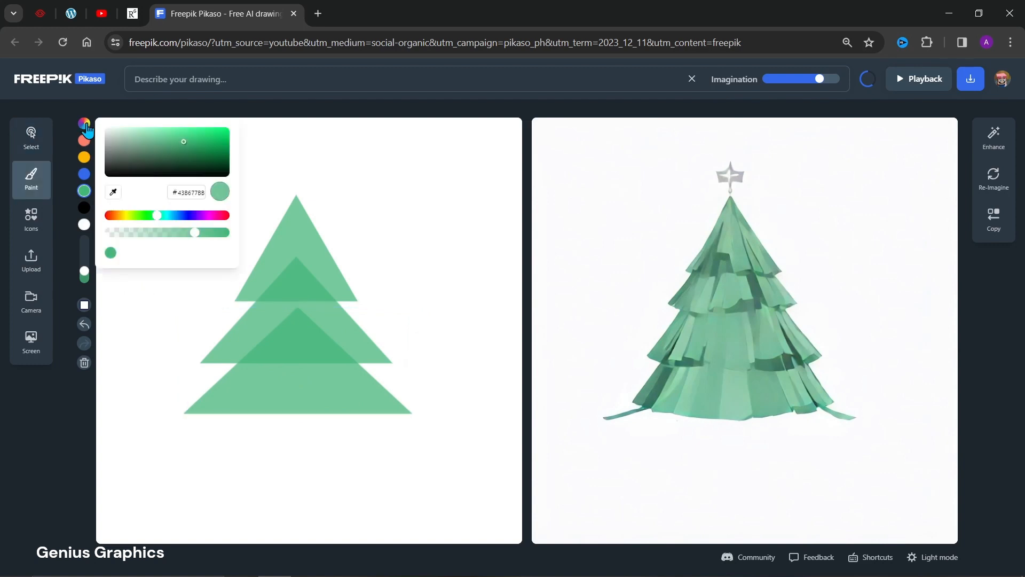
pyautogui.moveTo(157, 217); pyautogui.dragTo(110, 216)
pyautogui.moveTo(187, 153); pyautogui.dragTo(192, 170)
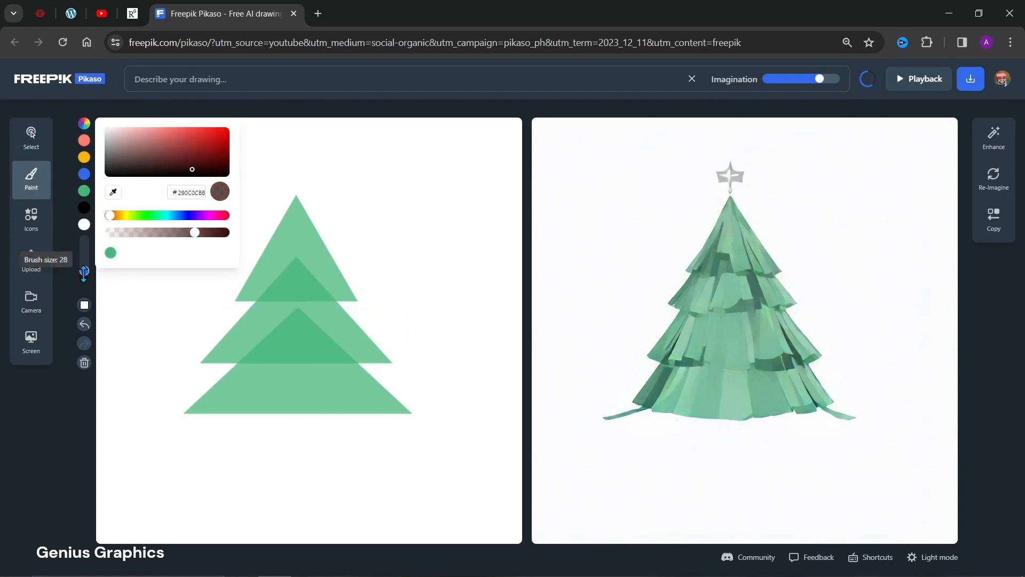
pyautogui.click(85, 272)
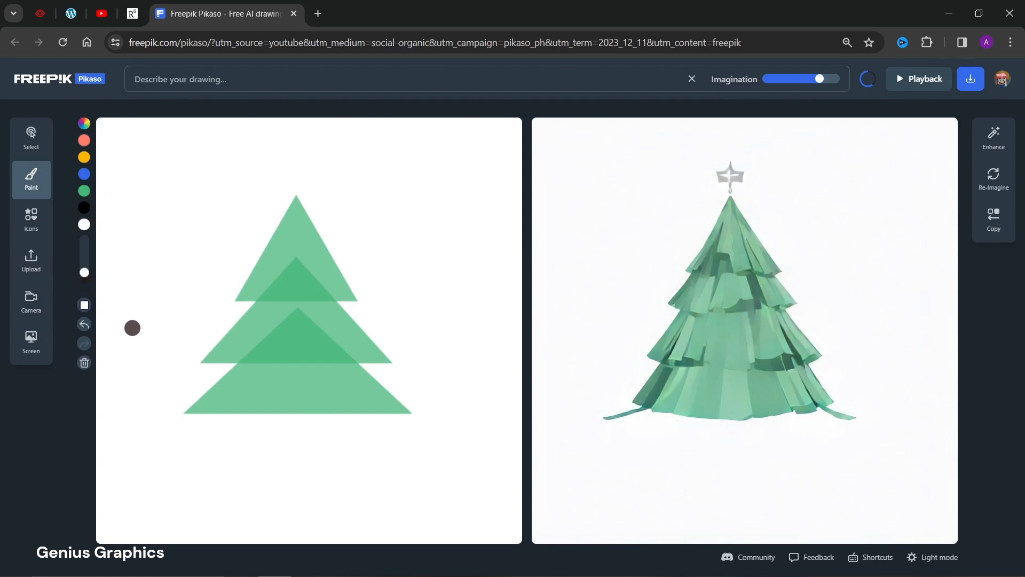
pyautogui.moveTo(85, 273); pyautogui.dragTo(85, 278)
pyautogui.moveTo(286, 417)
pyautogui.mouseDown()
pyautogui.moveTo(271, 460)
pyautogui.moveTo(333, 468)
pyautogui.moveTo(314, 413)
pyautogui.moveTo(286, 412)
pyautogui.moveTo(281, 446)
pyautogui.moveTo(325, 462)
pyautogui.moveTo(302, 427)
pyautogui.moveTo(286, 444)
pyautogui.moveTo(306, 427)
pyautogui.mouseUp()
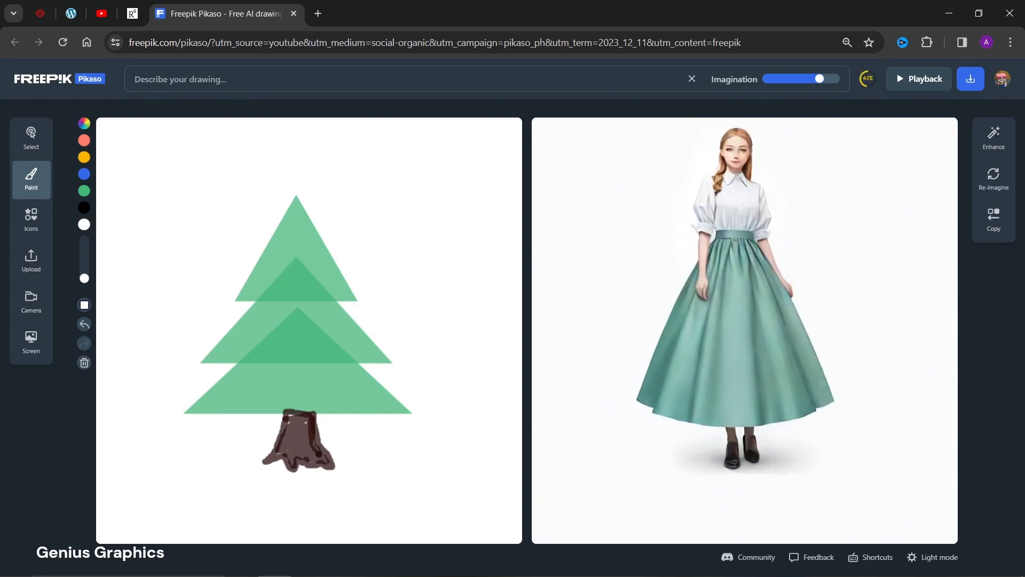
# Set the canvas background colour to the purple-blue shade 565194.
pyautogui.click(84, 306)
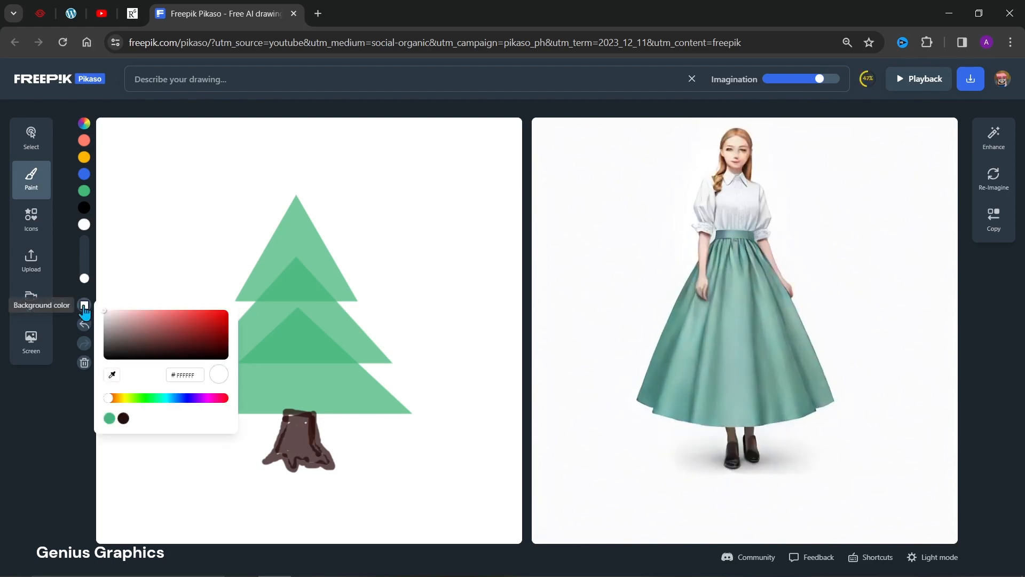
pyautogui.click(185, 399)
pyautogui.click(166, 340)
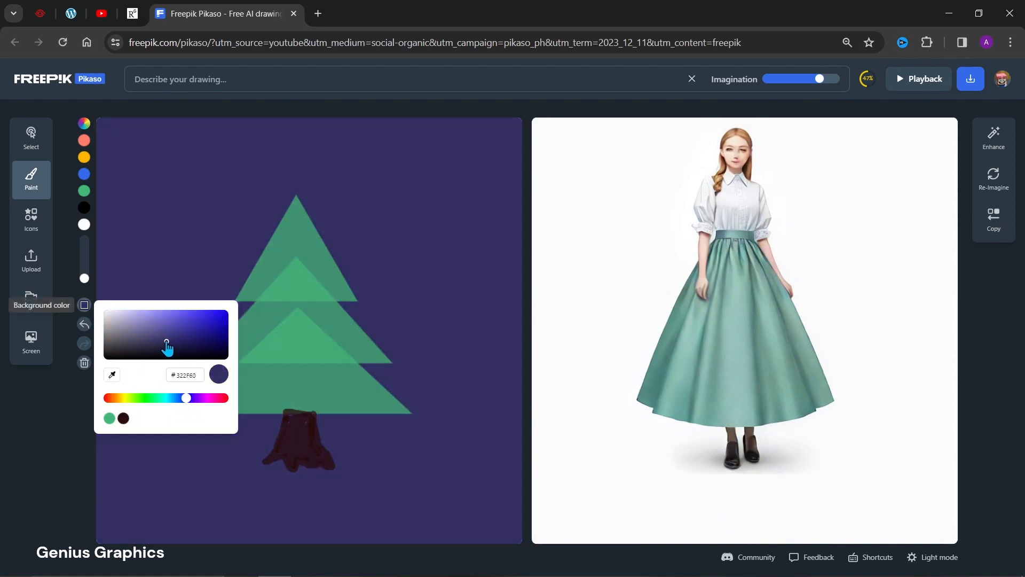
pyautogui.moveTo(166, 342); pyautogui.dragTo(159, 334)
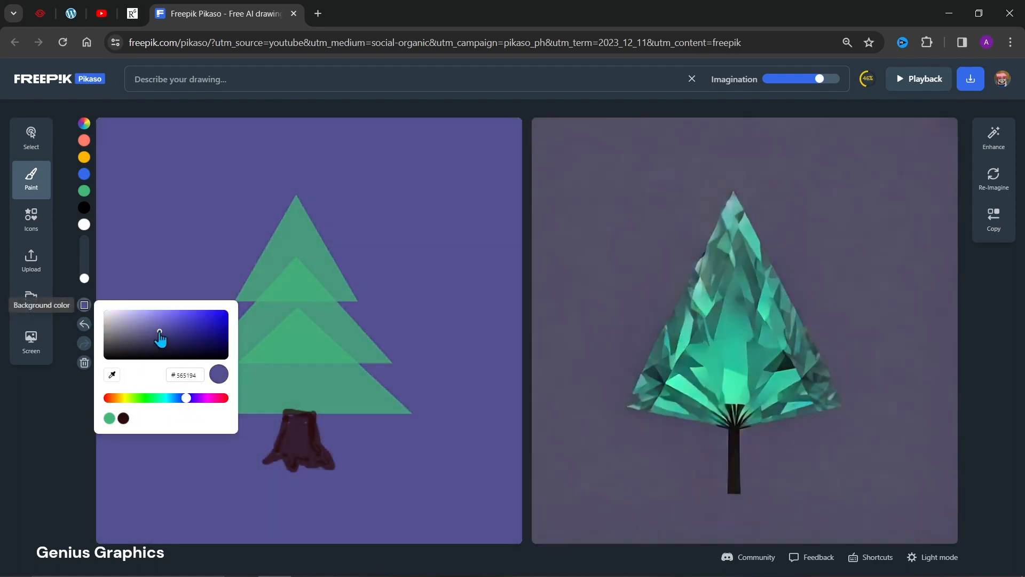
pyautogui.click(59, 402)
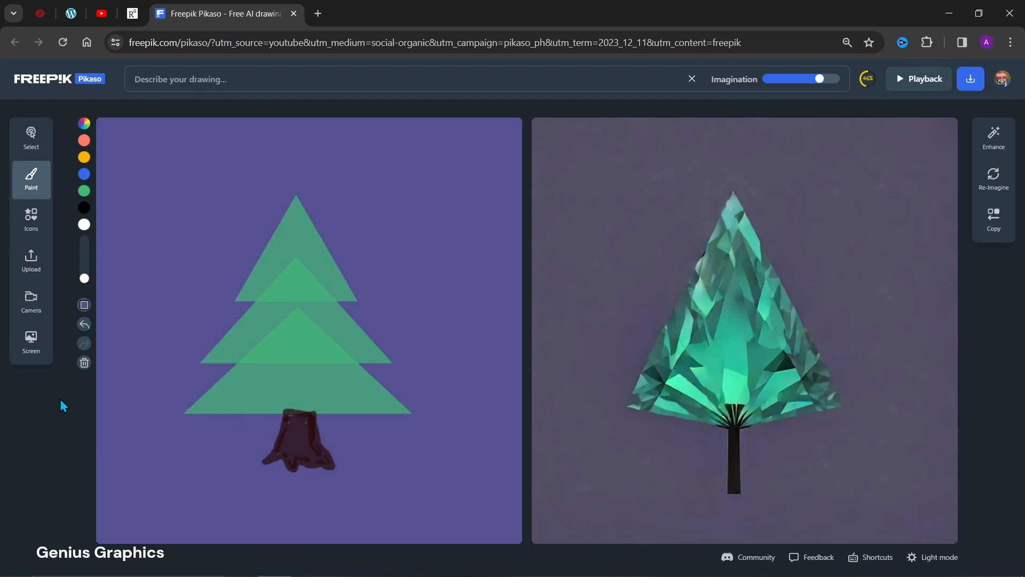
# Add a yellow-orange star from the basic forms and move it above the top of the tree.
pyautogui.click(31, 224)
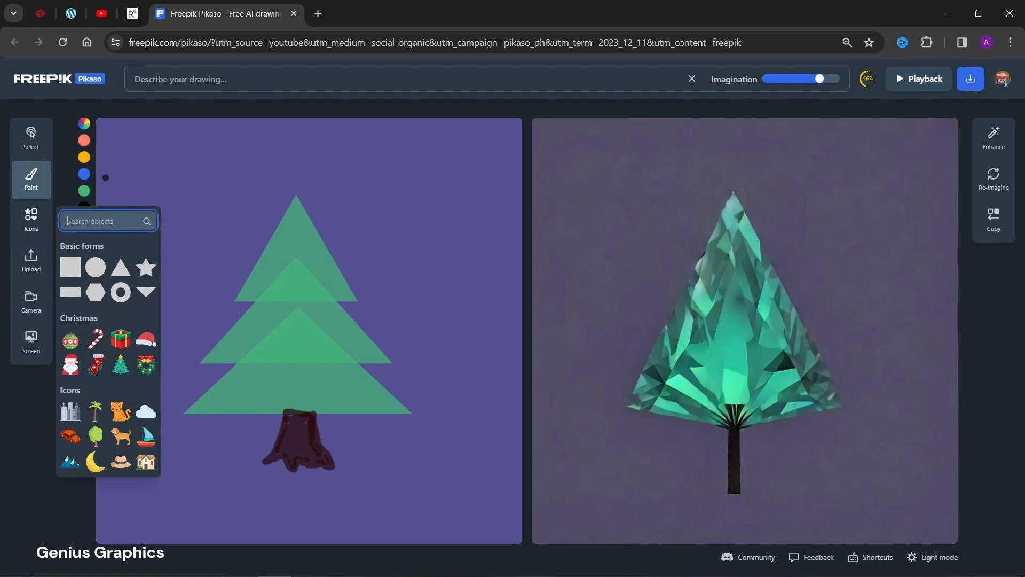
pyautogui.click(70, 166)
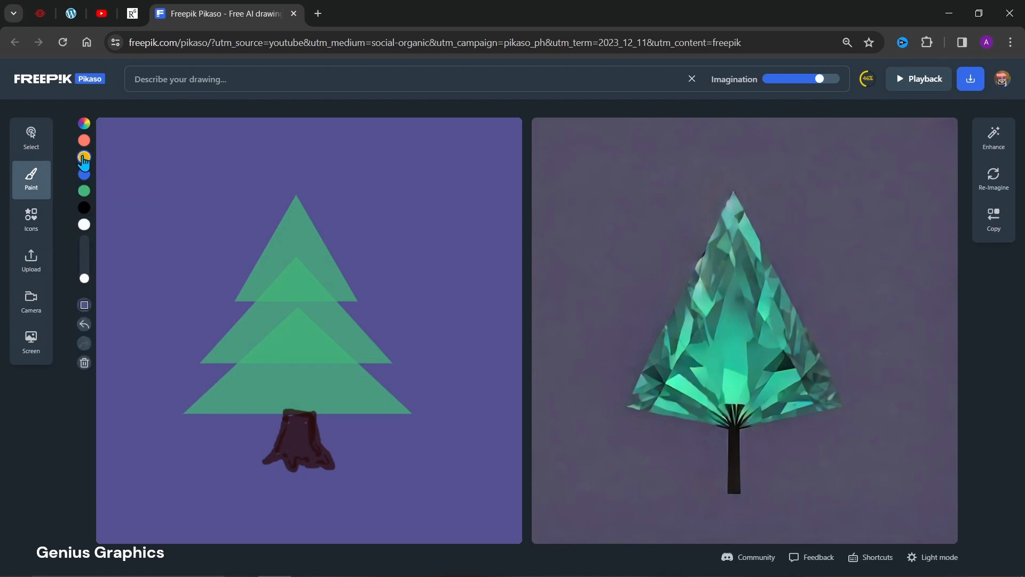
pyautogui.click(84, 158)
pyautogui.click(31, 220)
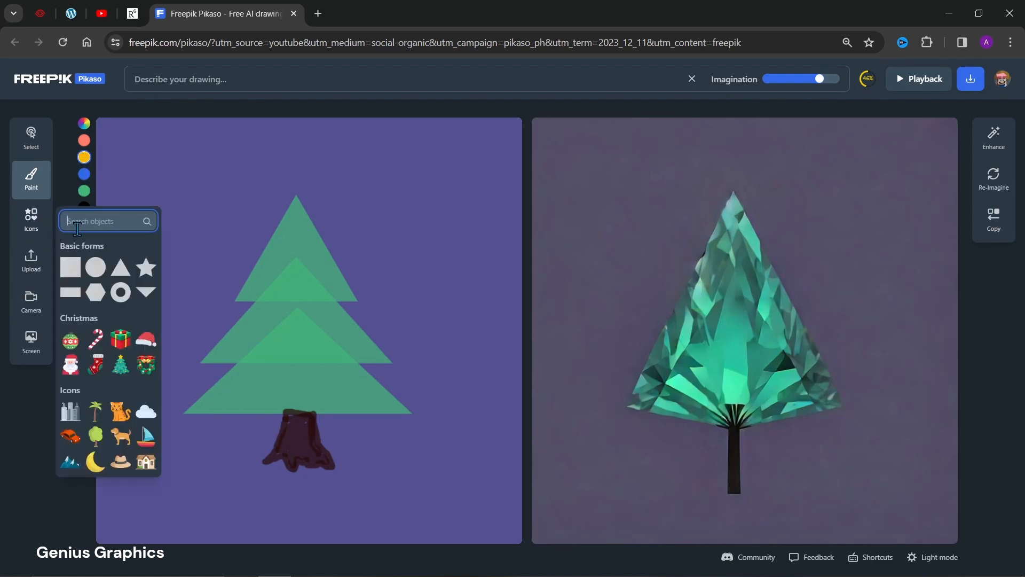
pyautogui.click(144, 268)
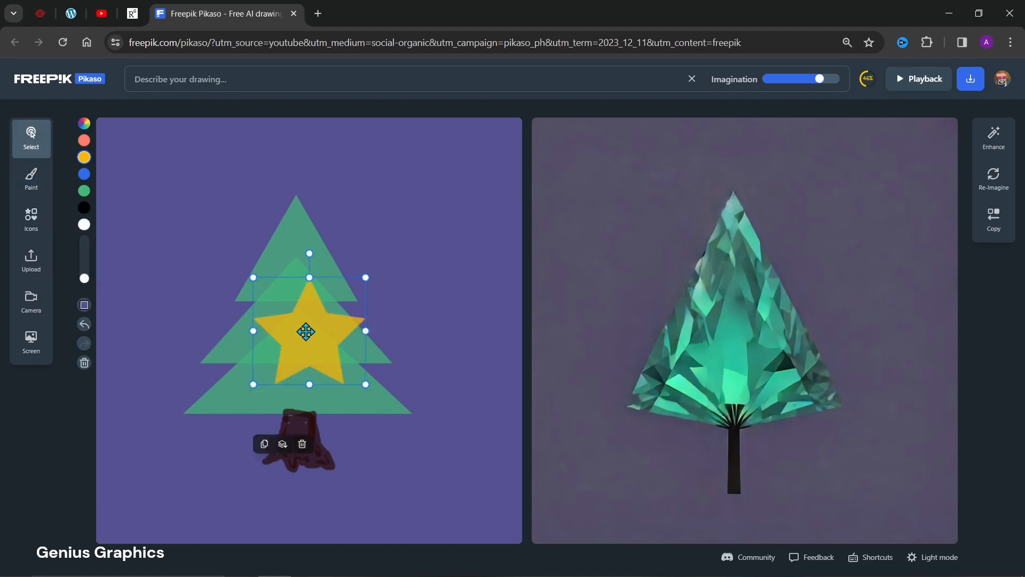
pyautogui.moveTo(306, 332); pyautogui.dragTo(295, 165)
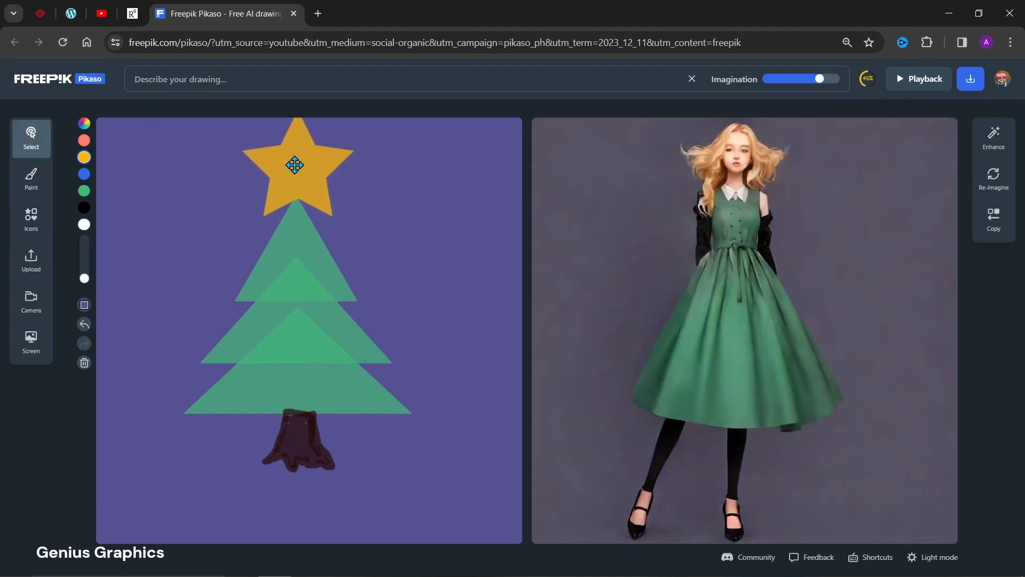
# Shrink the yellow-orange star and centre it on the tip of the tree.
pyautogui.click(357, 222)
pyautogui.moveTo(357, 222); pyautogui.dragTo(323, 187)
pyautogui.click(304, 144)
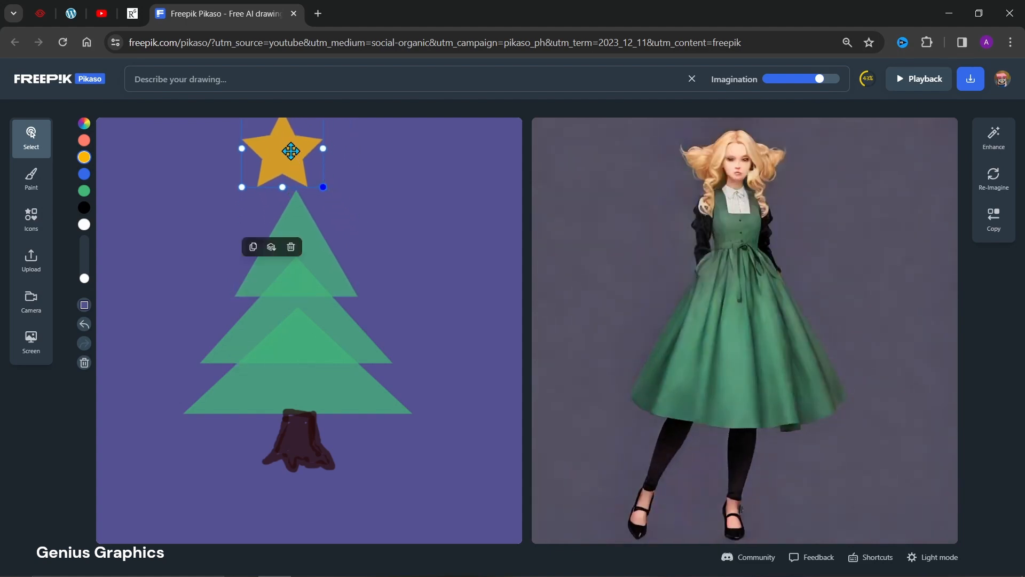
pyautogui.moveTo(291, 151); pyautogui.dragTo(303, 167)
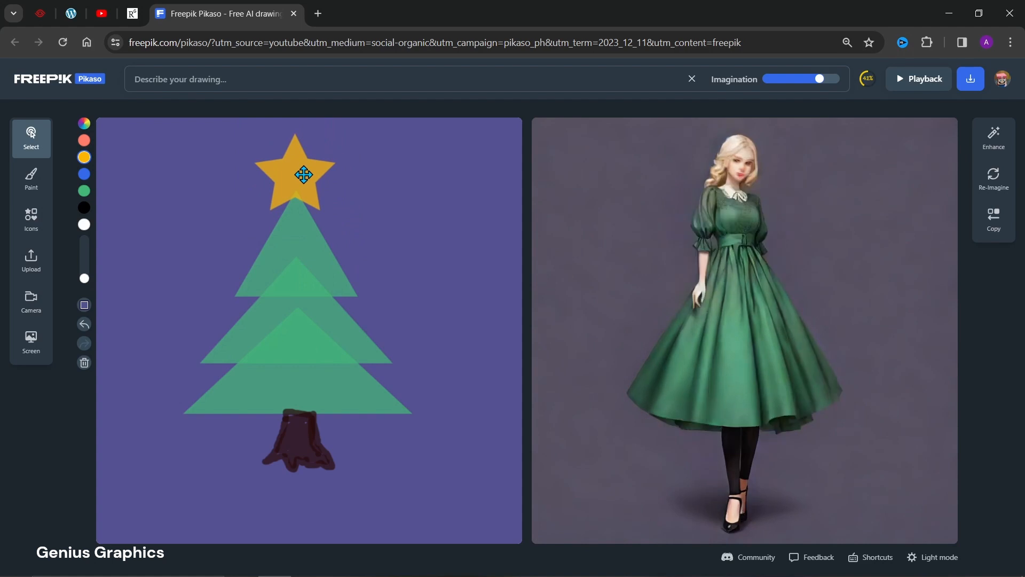
pyautogui.click(303, 174)
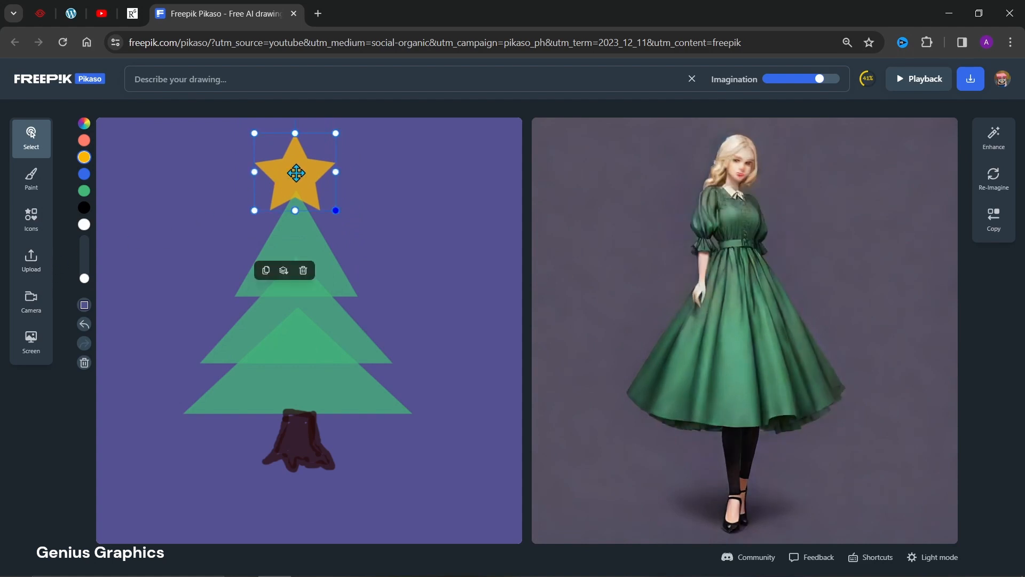
# Add a small white star to the sky left of the treetop and place a duplicate of it just below.
pyautogui.click(84, 226)
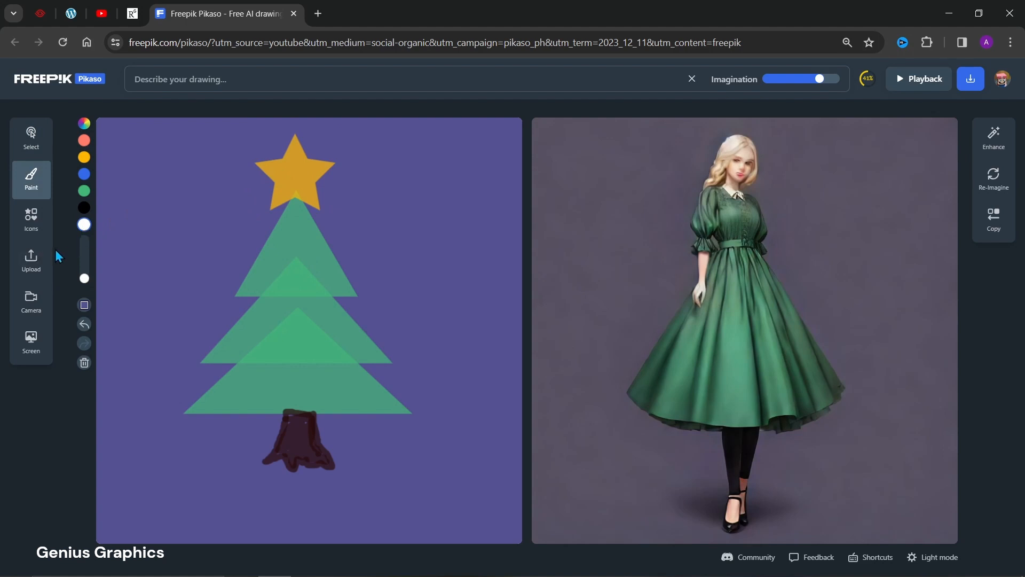
pyautogui.click(31, 229)
pyautogui.click(146, 264)
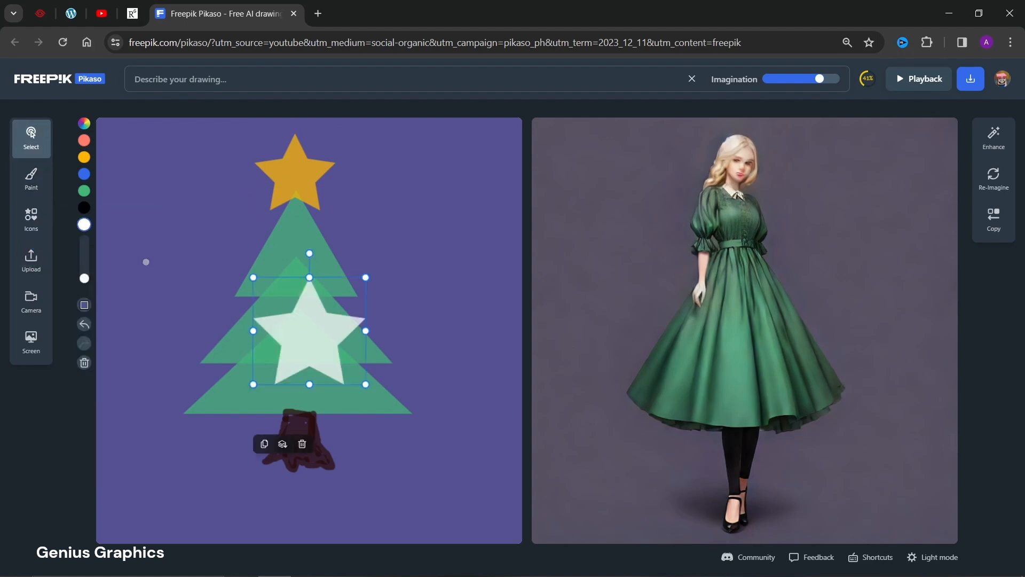
pyautogui.moveTo(365, 383); pyautogui.dragTo(161, 197)
pyautogui.click(134, 225)
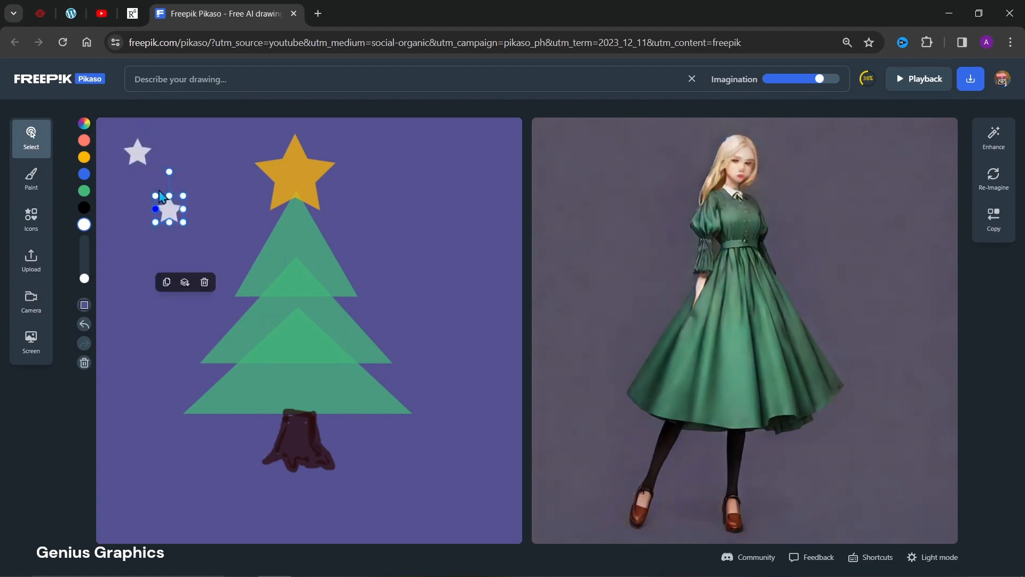
# Duplicate the small white star twice more and place both copies in the sky right of the treetop.
pyautogui.click(167, 283)
pyautogui.moveTo(186, 221); pyautogui.dragTo(458, 205)
pyautogui.click(390, 226)
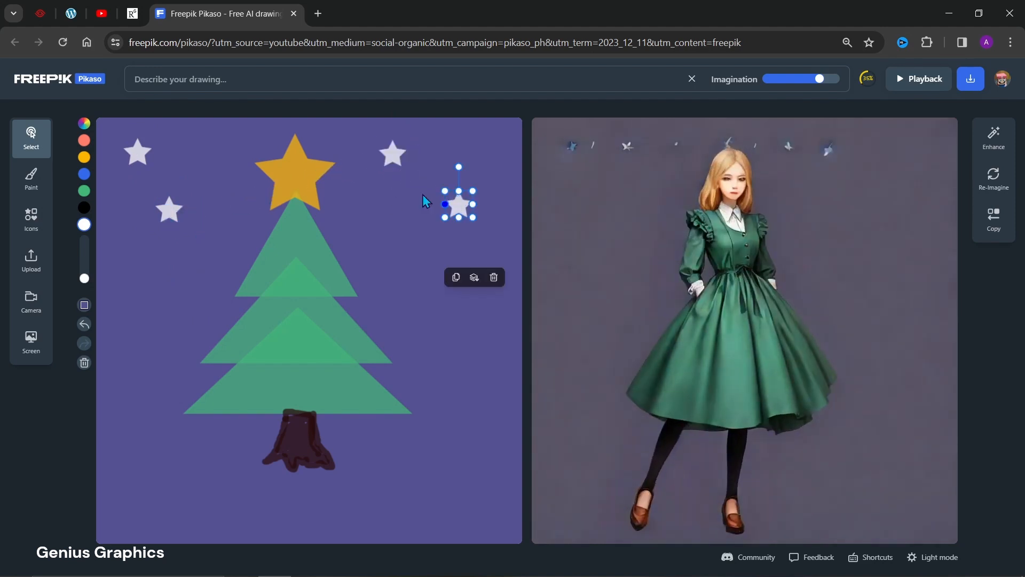
# Describe the drawing with the prompt "Christmas tree in night light liht with stars in sky".
pyautogui.click(224, 80)
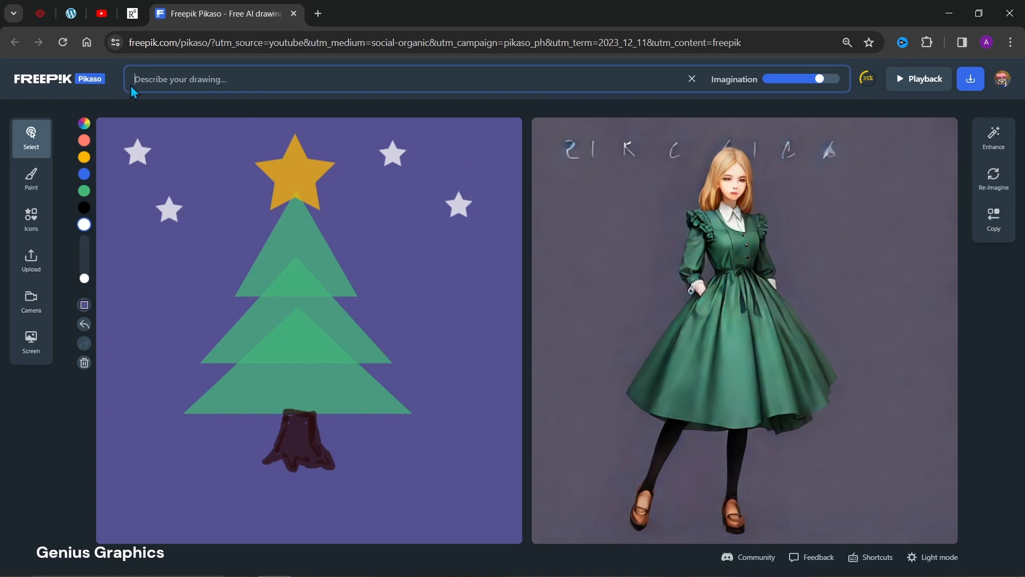
pyautogui.write('Chri')
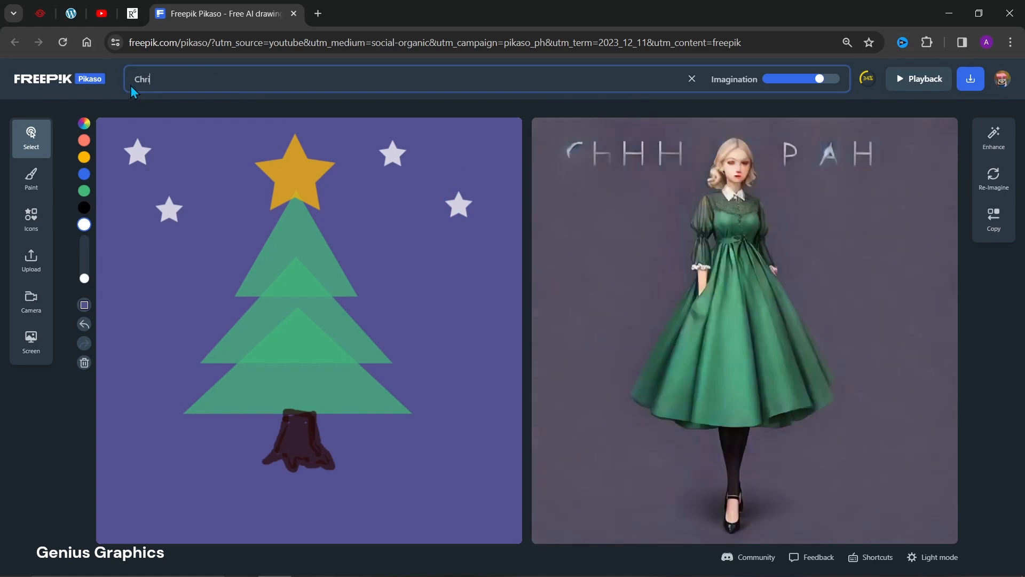
pyautogui.write('stmas ')
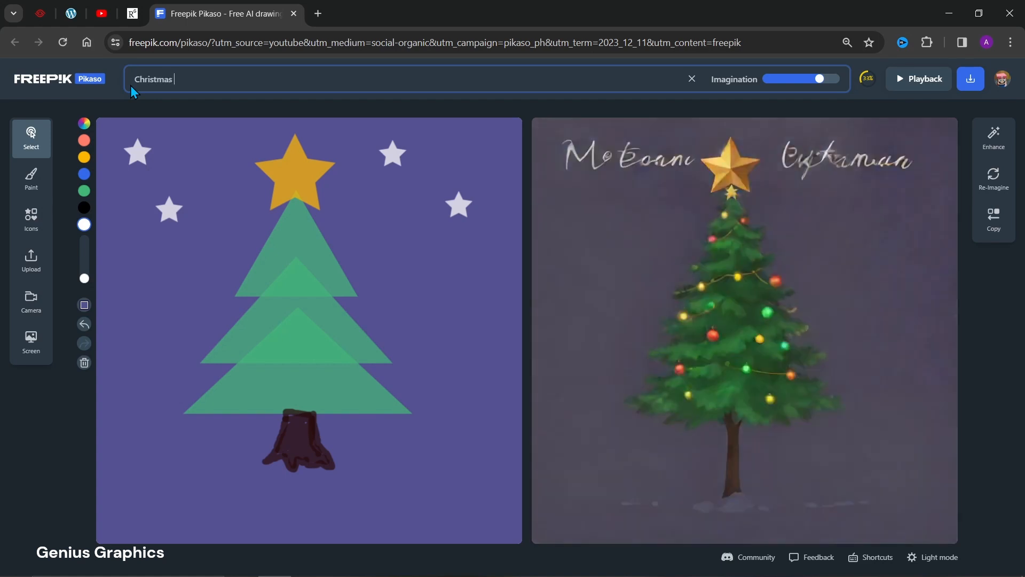
pyautogui.write('tree')
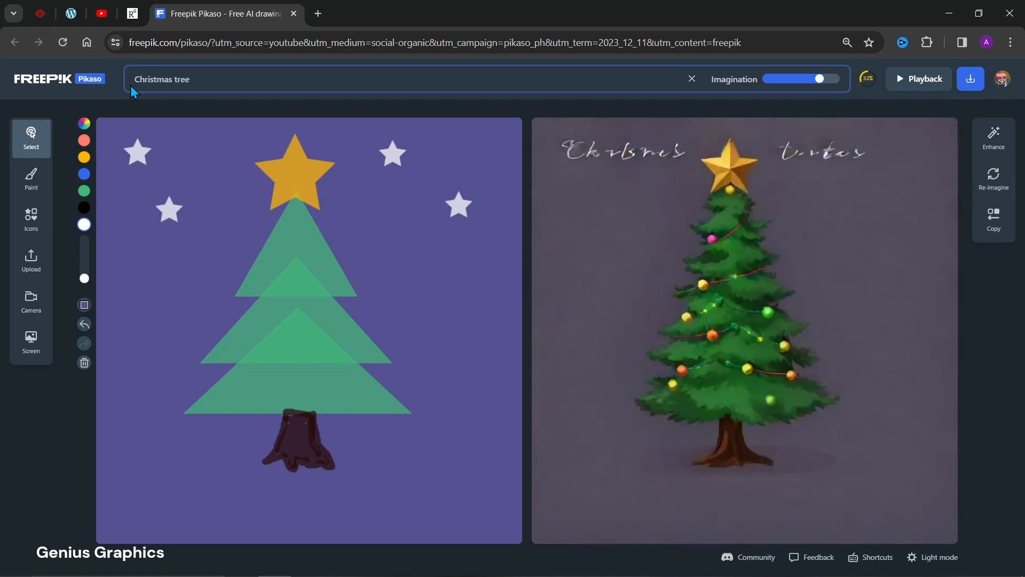
pyautogui.write(' in')
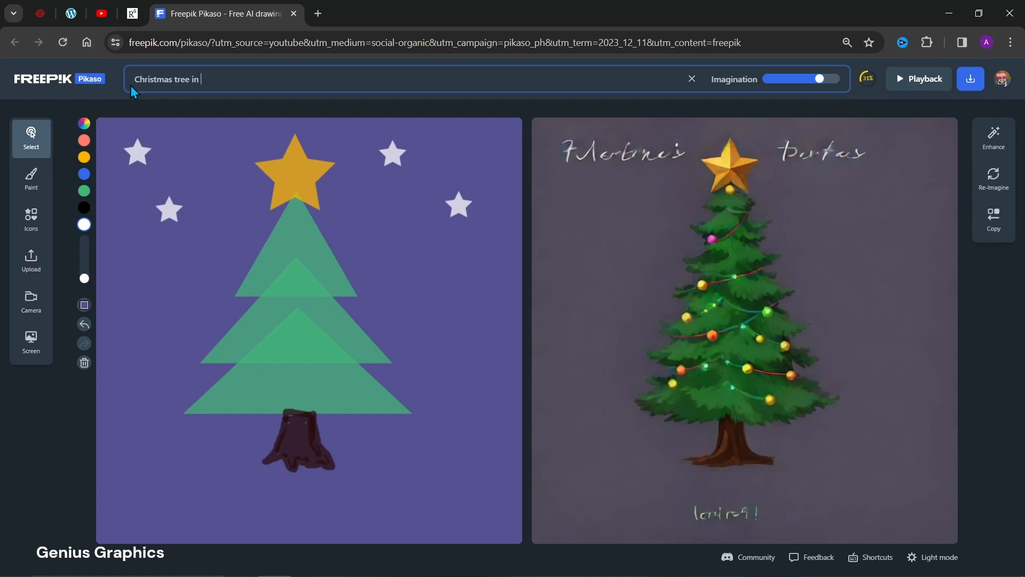
pyautogui.write(' night light li')
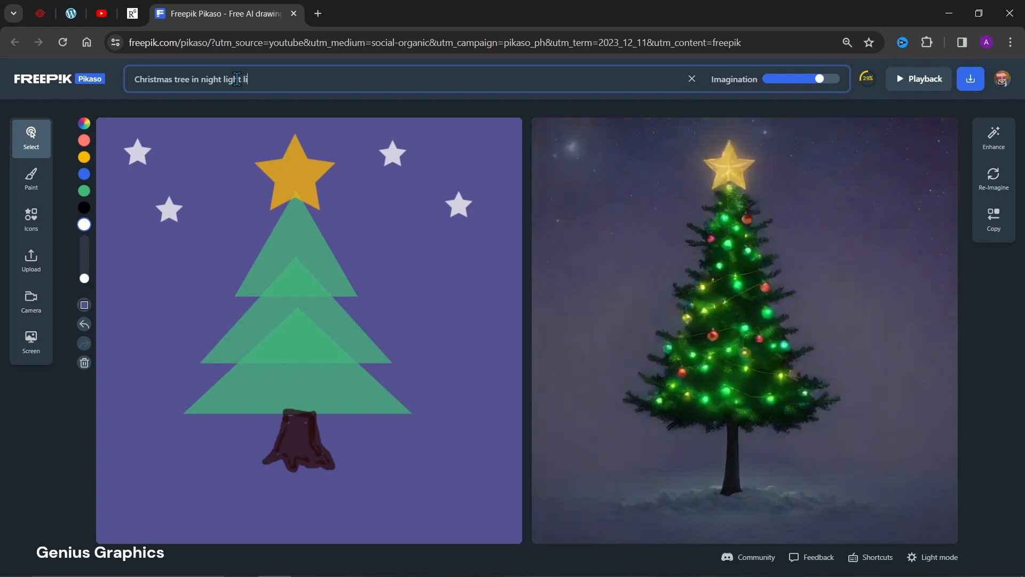
pyautogui.write('ht')
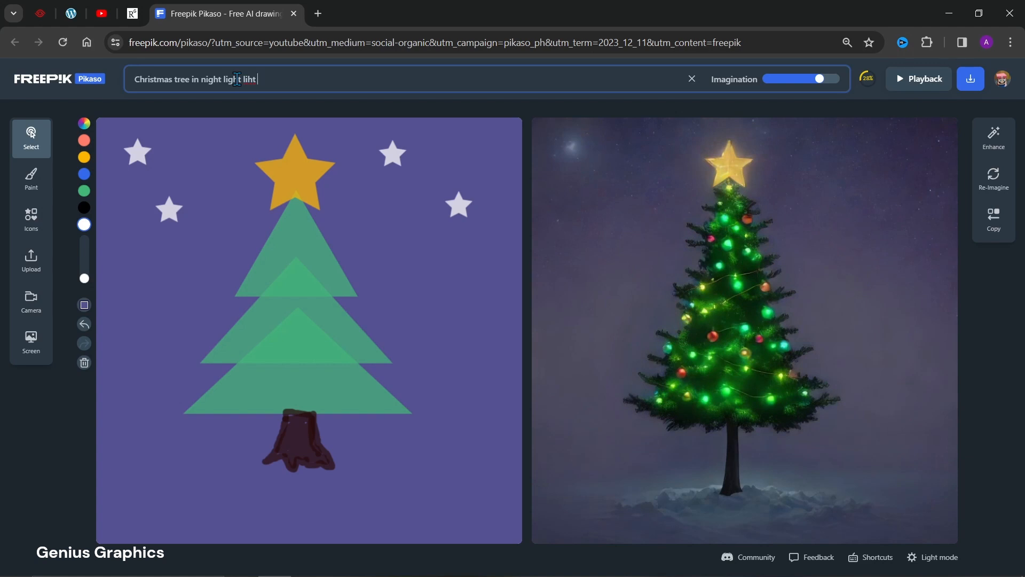
pyautogui.write(' with')
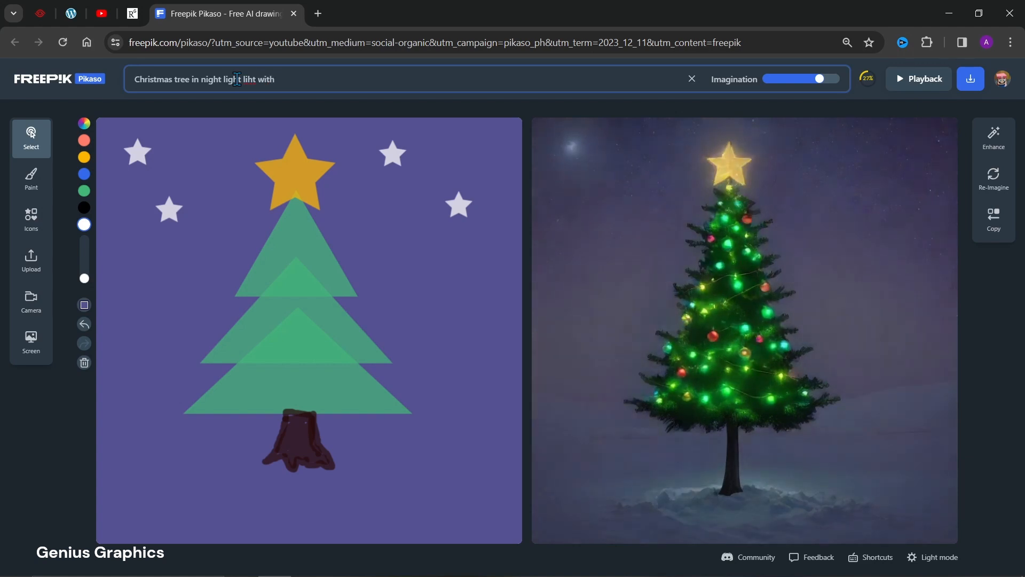
pyautogui.write(' stars')
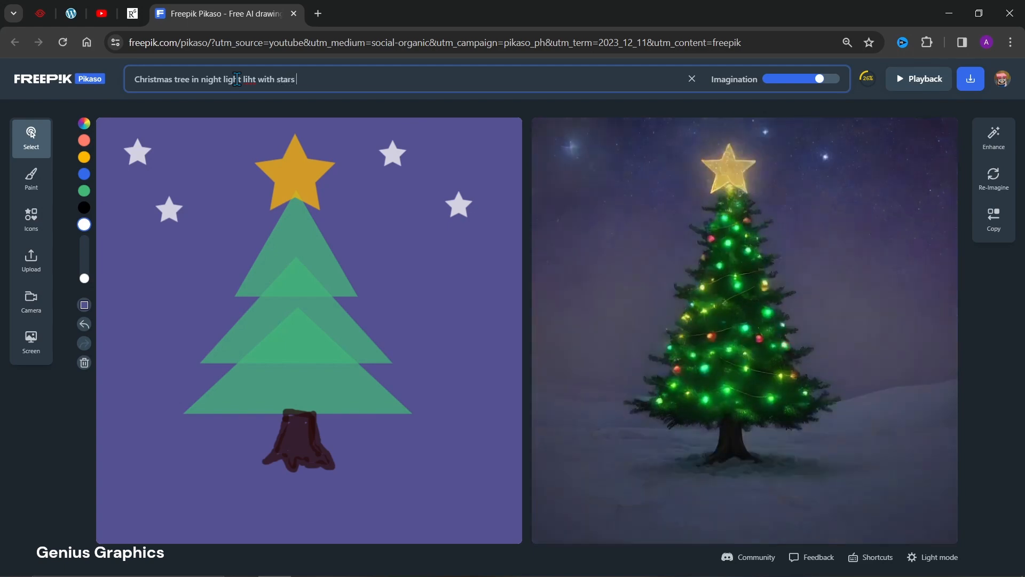
pyautogui.write(' in sky')
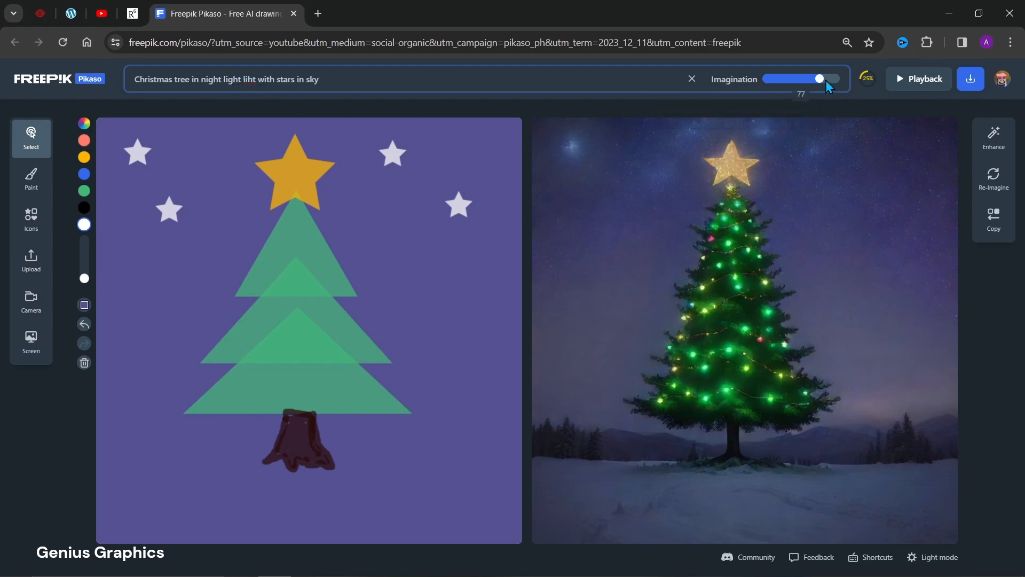
# Try the Imagination level near its maximum, and settle it at about four-fifths of its range.
pyautogui.moveTo(823, 78)
pyautogui.moveTo(822, 79); pyautogui.dragTo(832, 79)
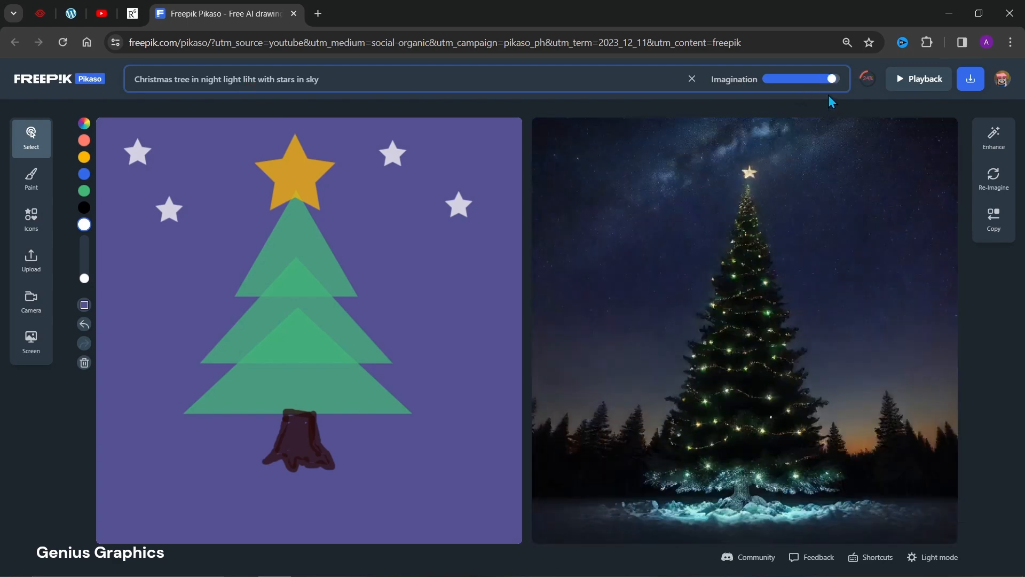
pyautogui.moveTo(832, 79); pyautogui.dragTo(823, 79)
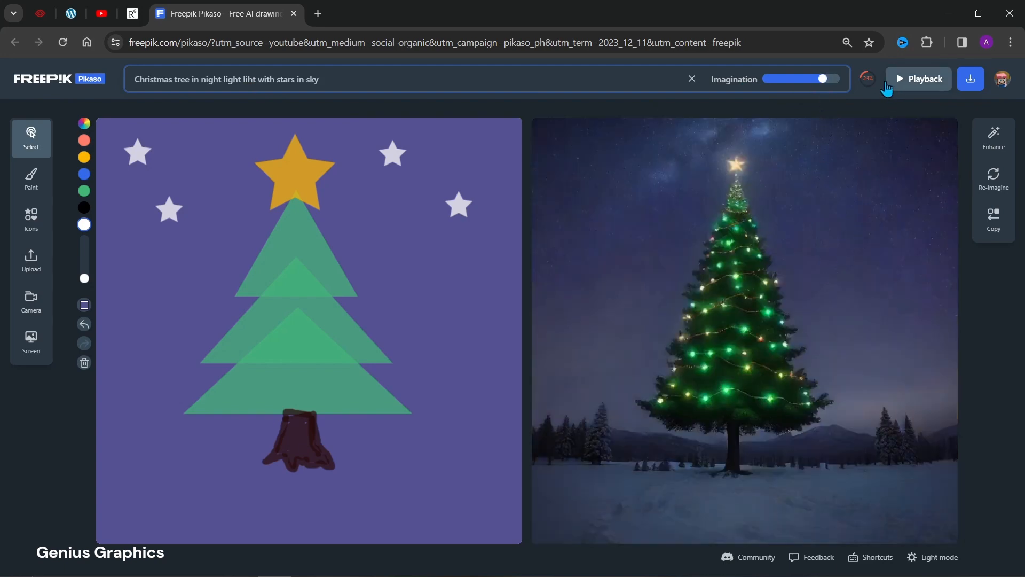
pyautogui.moveTo(868, 80)
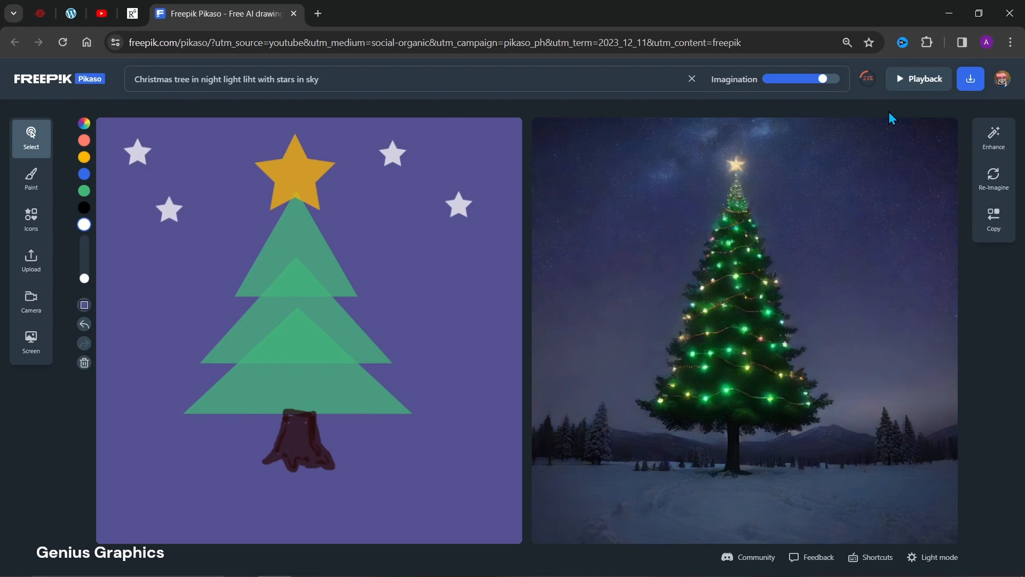
# Download the landscape composition showing the drawing beside the generated image, and close the download dialog.
pyautogui.click(969, 75)
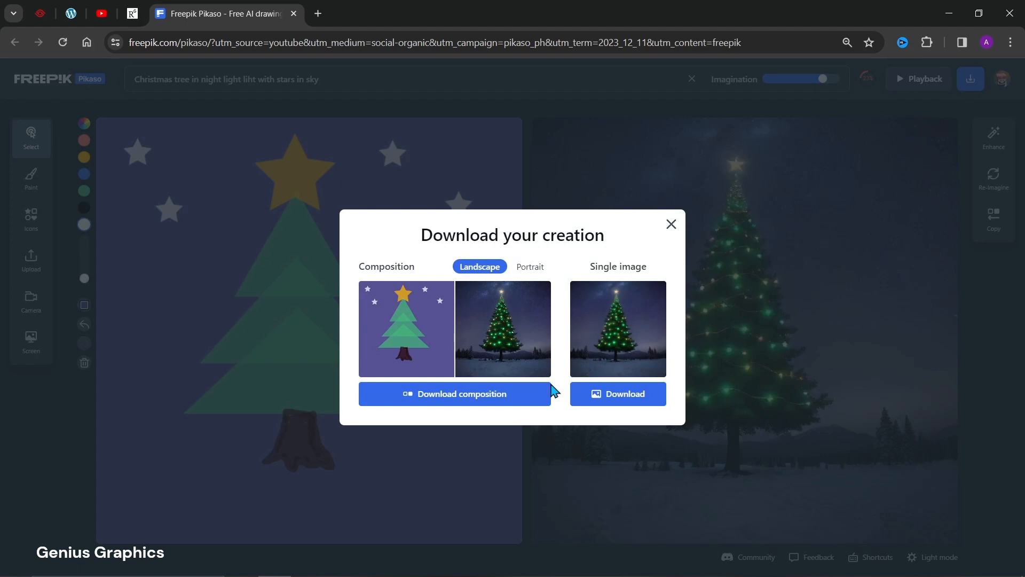
pyautogui.click(459, 398)
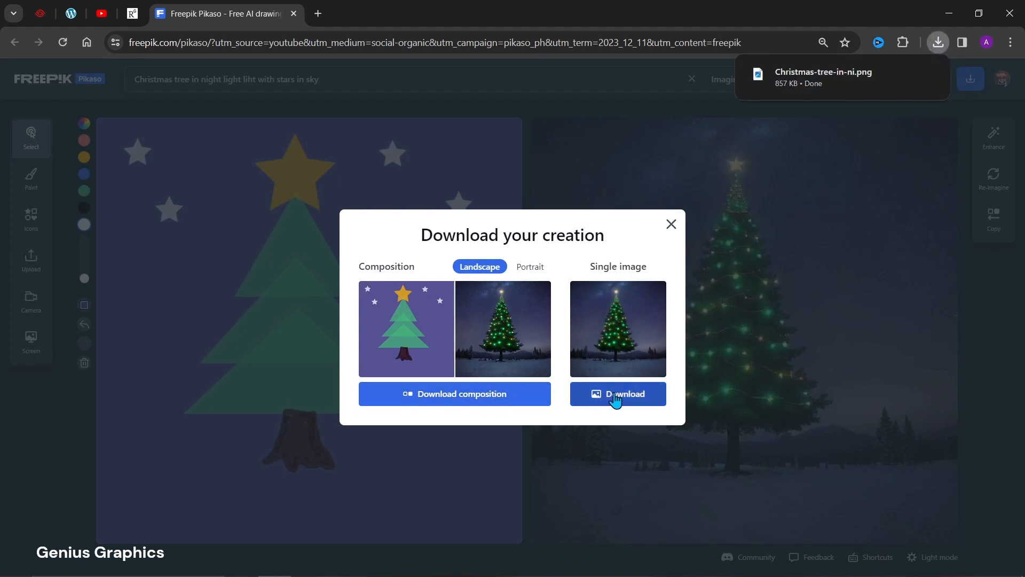
pyautogui.click(672, 225)
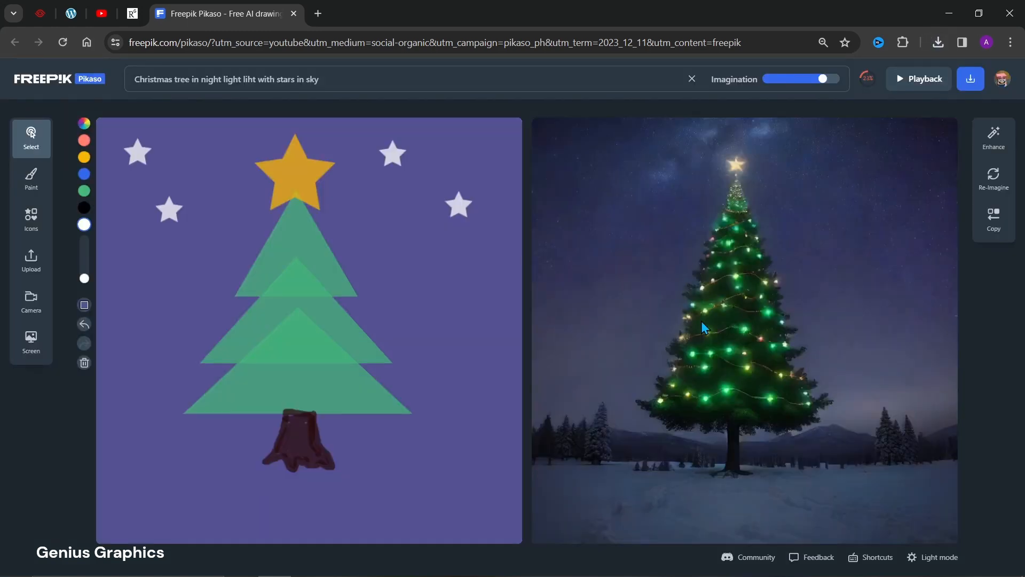